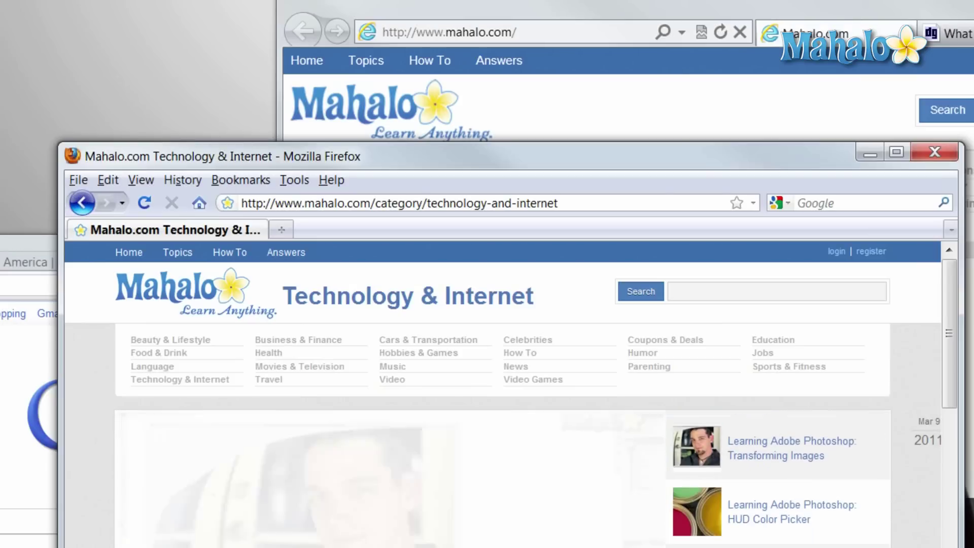
Bring the Internet Explorer window showing the Mahalo homepage in front of Firefox
{"action": "left_click", "coordinate": [407, 35]}
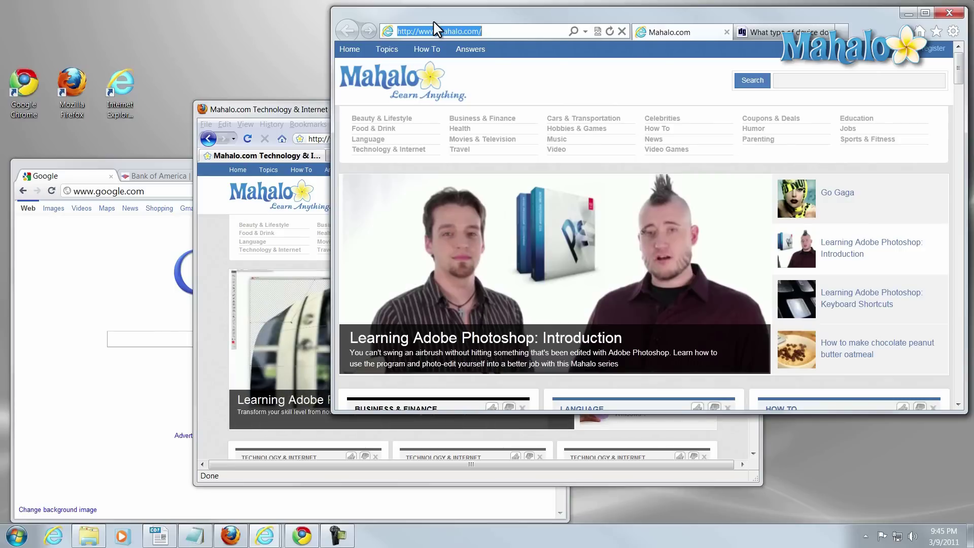
{"action": "left_click_drag", "start_coordinate": [190, 99], "coordinate": [575, 126]}
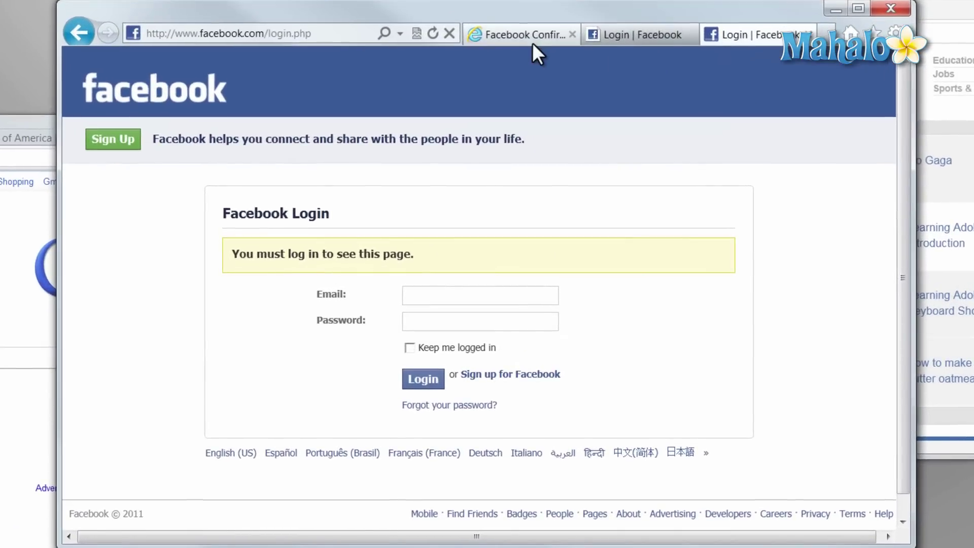
{"action": "left_click", "coordinate": [480, 36]}
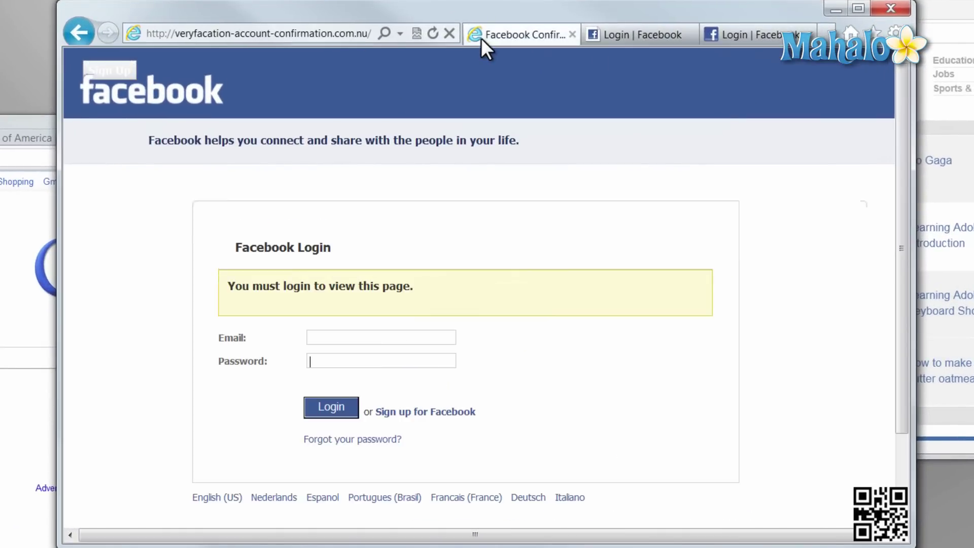
{"action": "left_click", "coordinate": [632, 38]}
{"action": "left_click", "coordinate": [747, 36]}
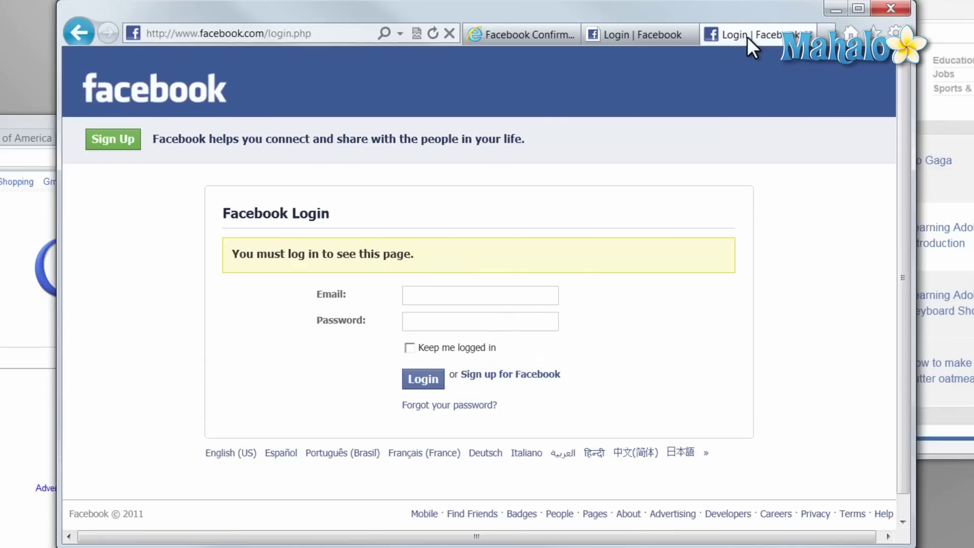
{"action": "left_click", "coordinate": [502, 39]}
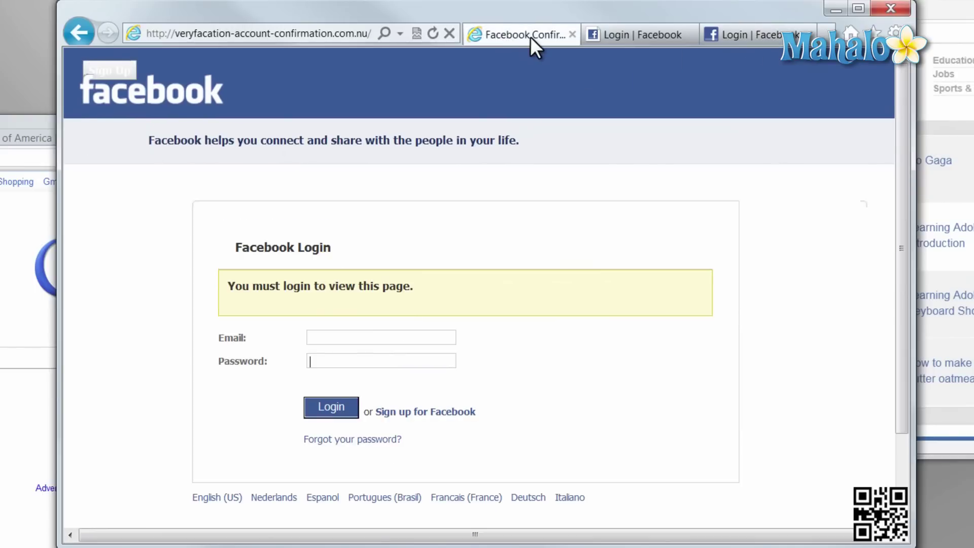
{"action": "left_click", "coordinate": [627, 36]}
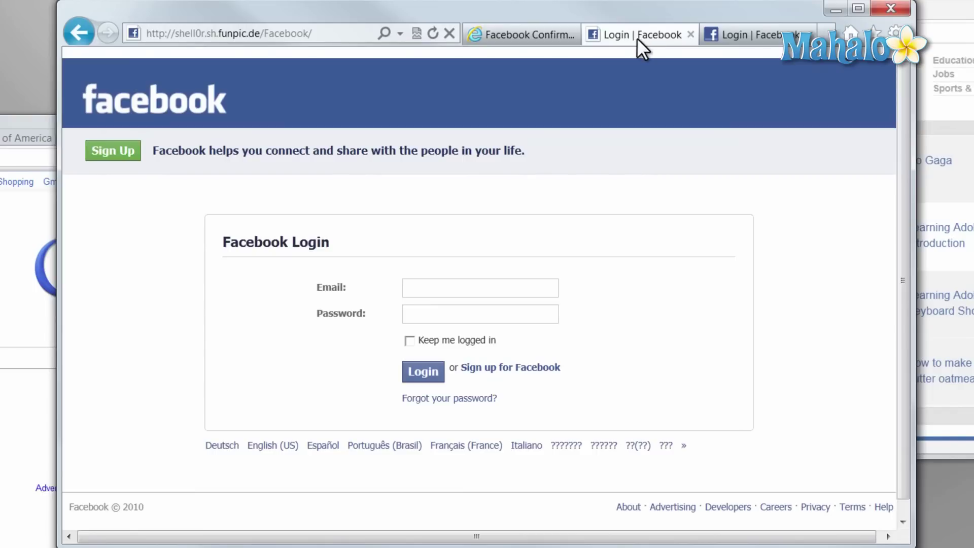
{"action": "left_click", "coordinate": [513, 34]}
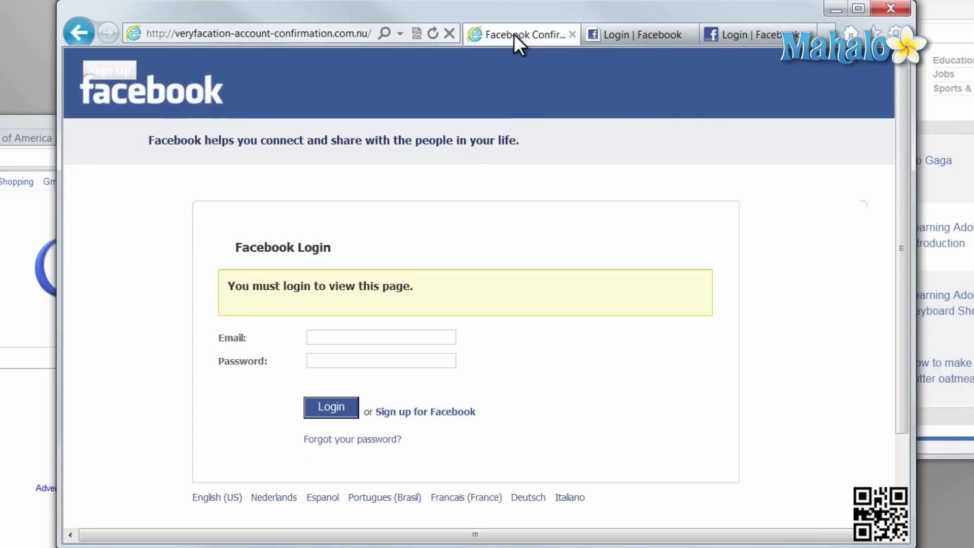
{"action": "left_click", "coordinate": [622, 35]}
Compare the genuine facebook.com tab with the veryfacation fake page, selecting its whole web address
{"action": "left_click", "coordinate": [739, 32]}
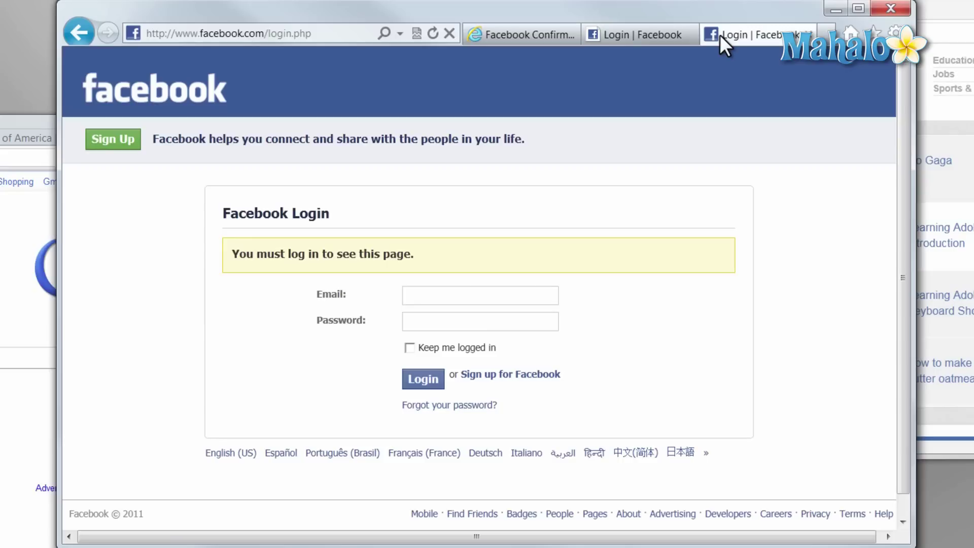
{"action": "left_click", "coordinate": [525, 34]}
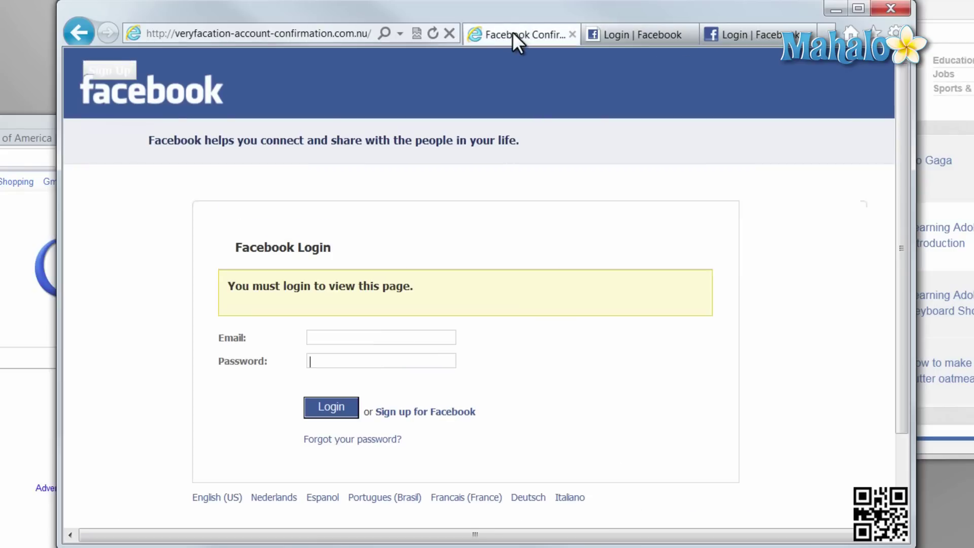
{"action": "left_click", "coordinate": [223, 33]}
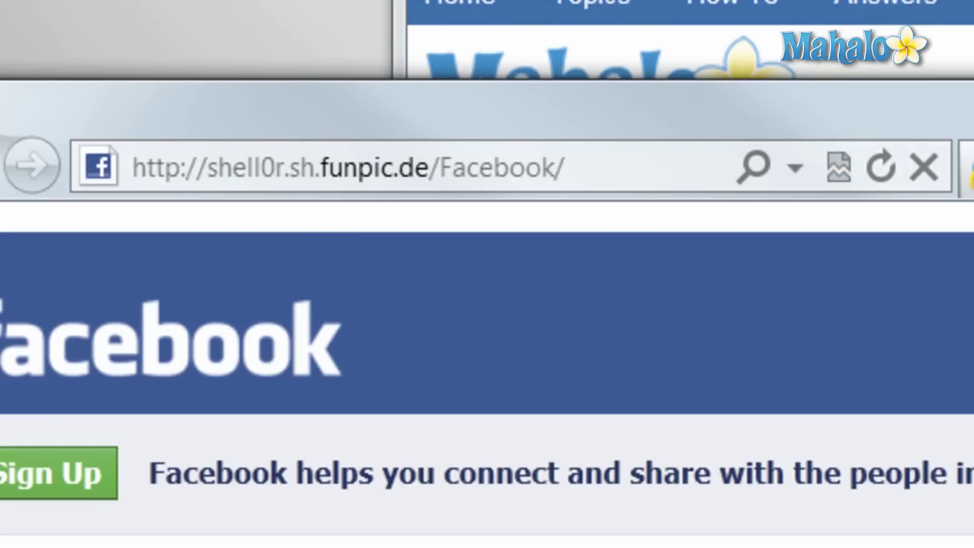
{"action": "left_click", "coordinate": [377, 164]}
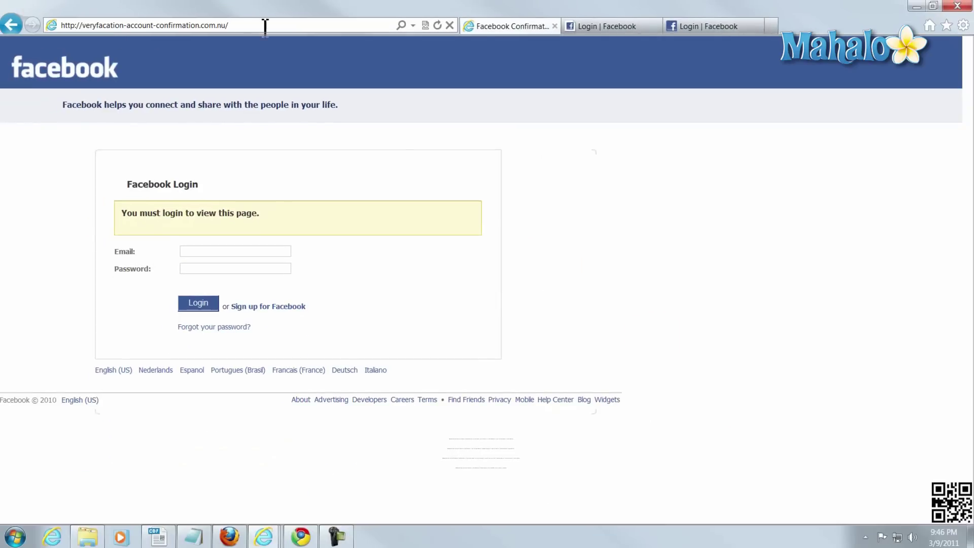
Open another Login | Facebook tab and select its full web address for inspection
{"action": "left_click", "coordinate": [609, 26]}
{"action": "left_click", "coordinate": [529, 85]}
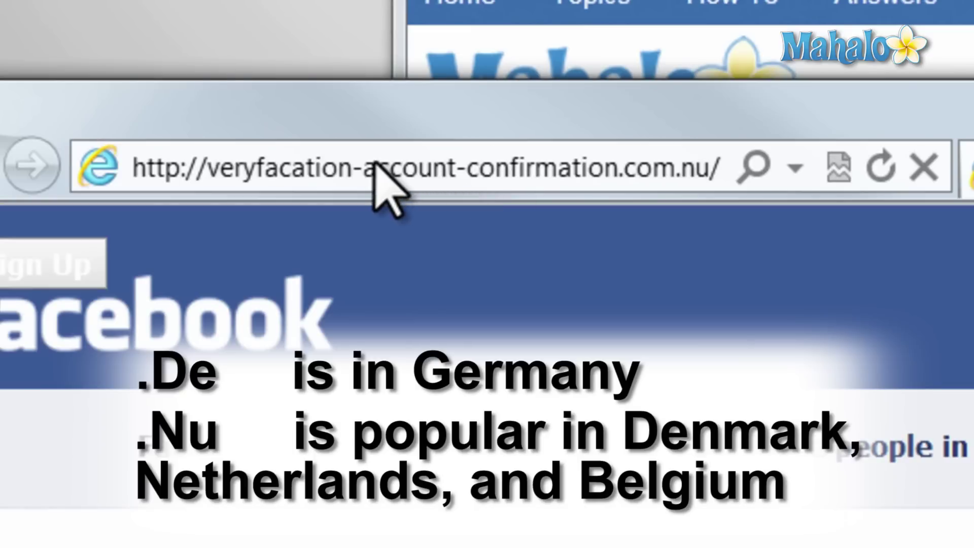
{"action": "left_click", "coordinate": [391, 170]}
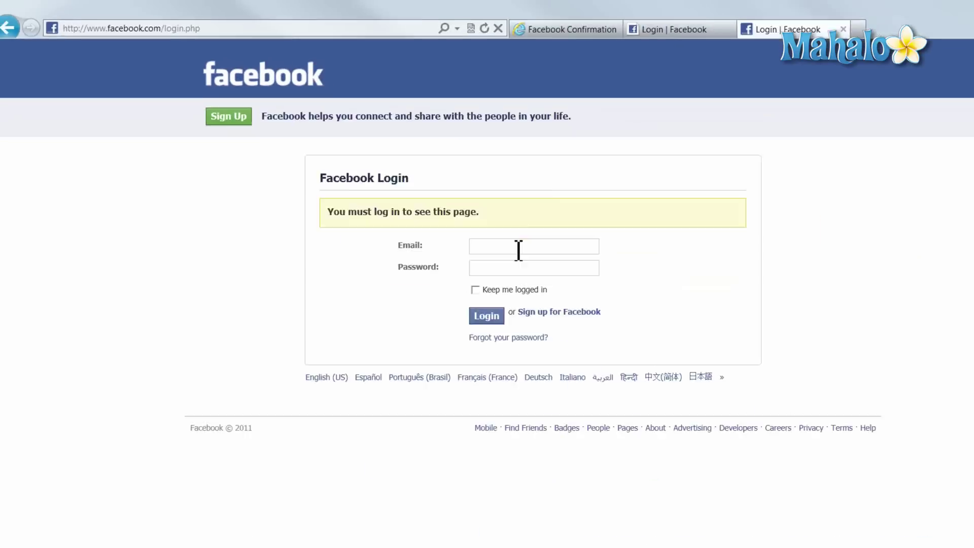
Review the funpic.de, veryfacation and facebook.com tabs again, then restore the browser to a smaller window
{"action": "left_click", "coordinate": [604, 27]}
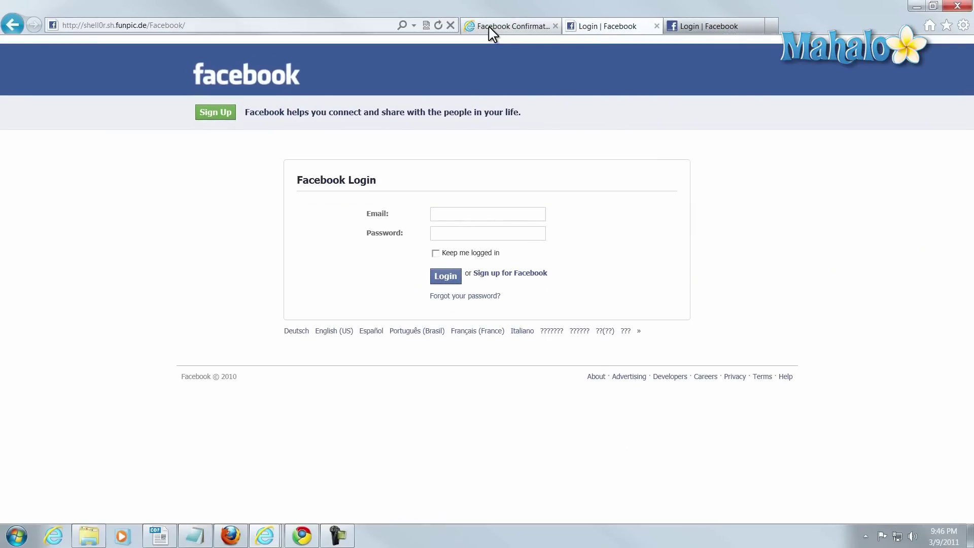
{"action": "left_click", "coordinate": [491, 31]}
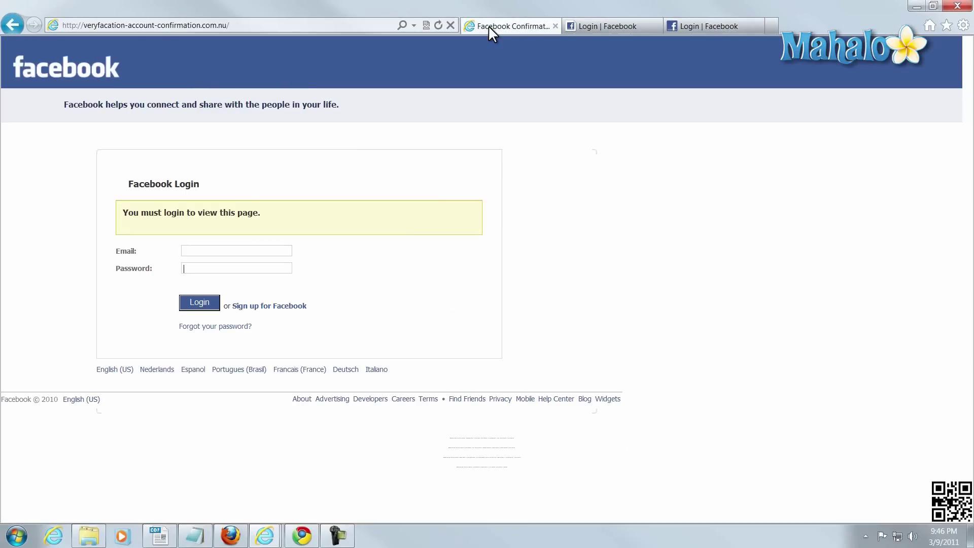
{"action": "left_click", "coordinate": [589, 28]}
{"action": "left_click", "coordinate": [688, 28]}
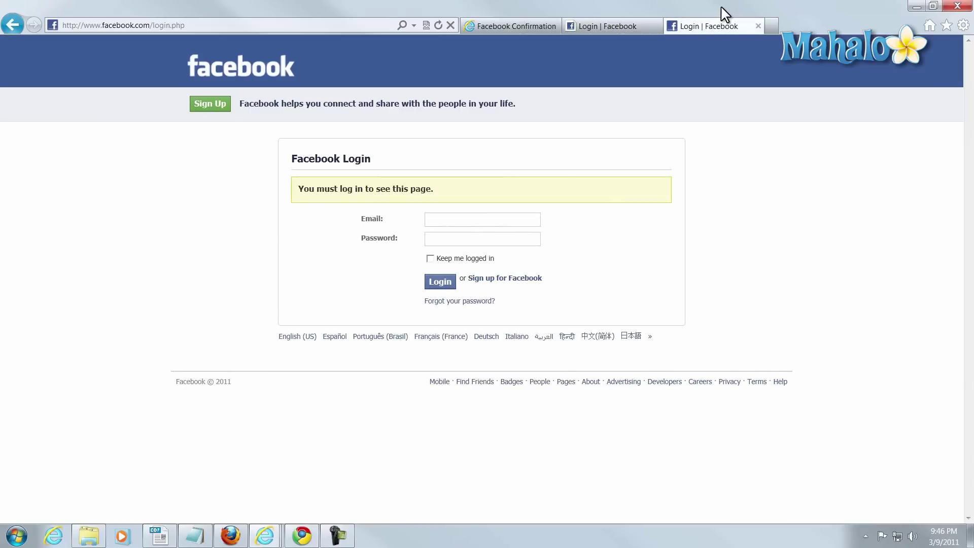
{"action": "left_click_drag", "start_coordinate": [722, 15], "coordinate": [509, 94]}
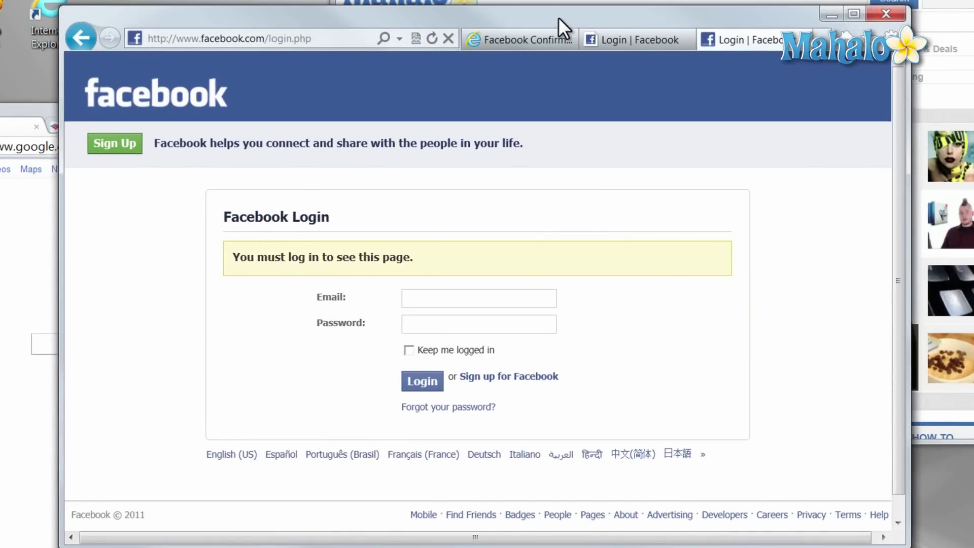
{"action": "left_click", "coordinate": [334, 40]}
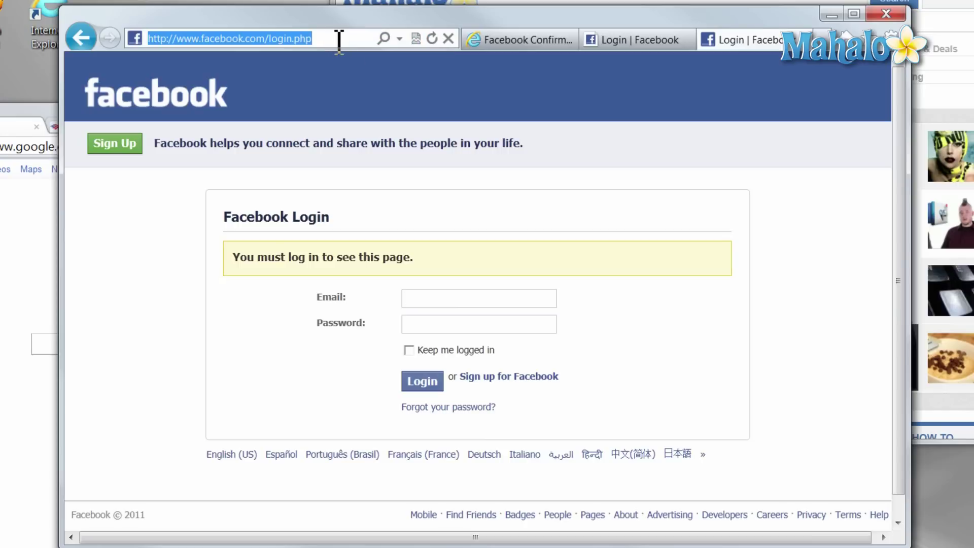